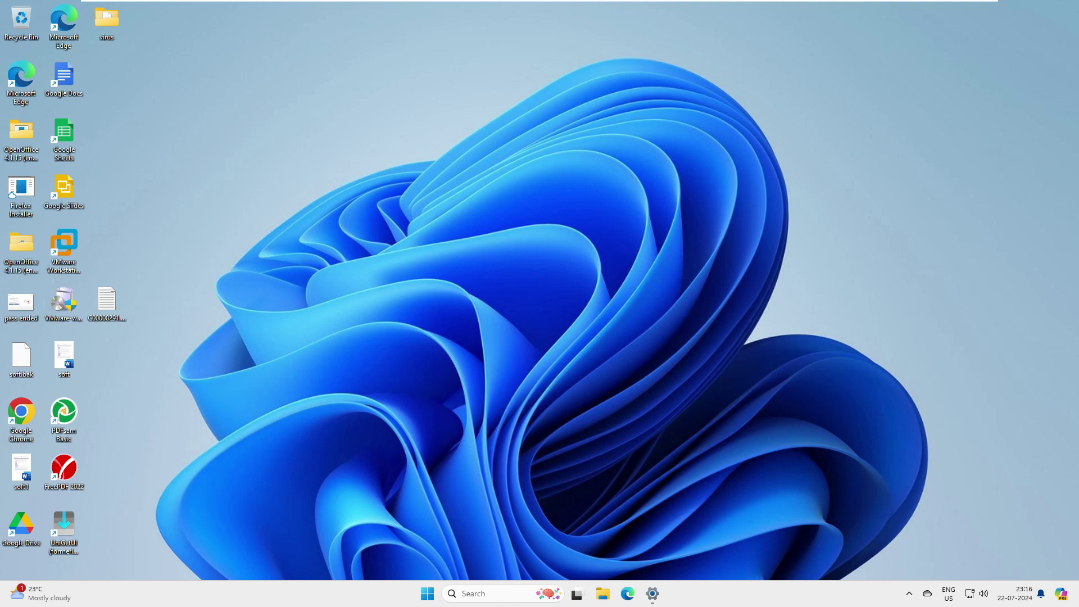
- In Settings, highlight the Windows 11 Pro edition and Feature Experience Pack version, then open Privacy & security
click(653, 593)
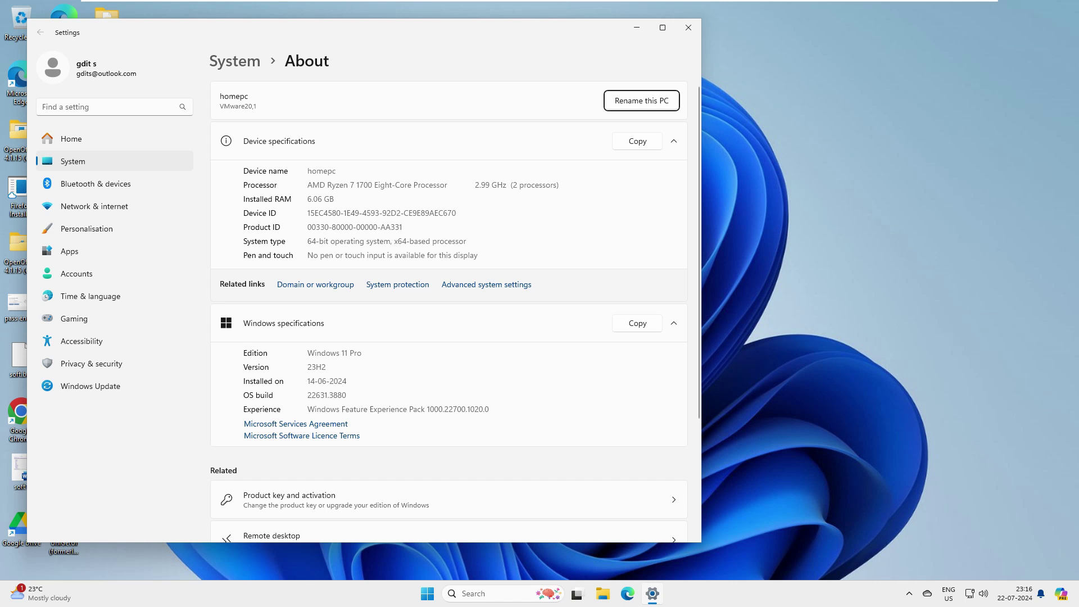
drag(362, 353, 307, 353)
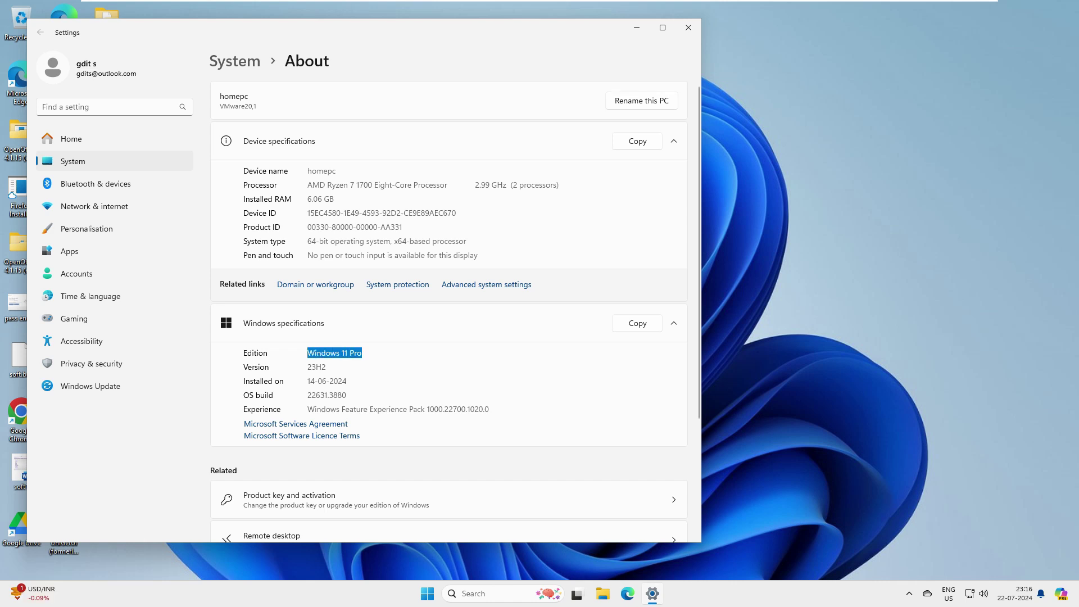
drag(308, 410, 489, 410)
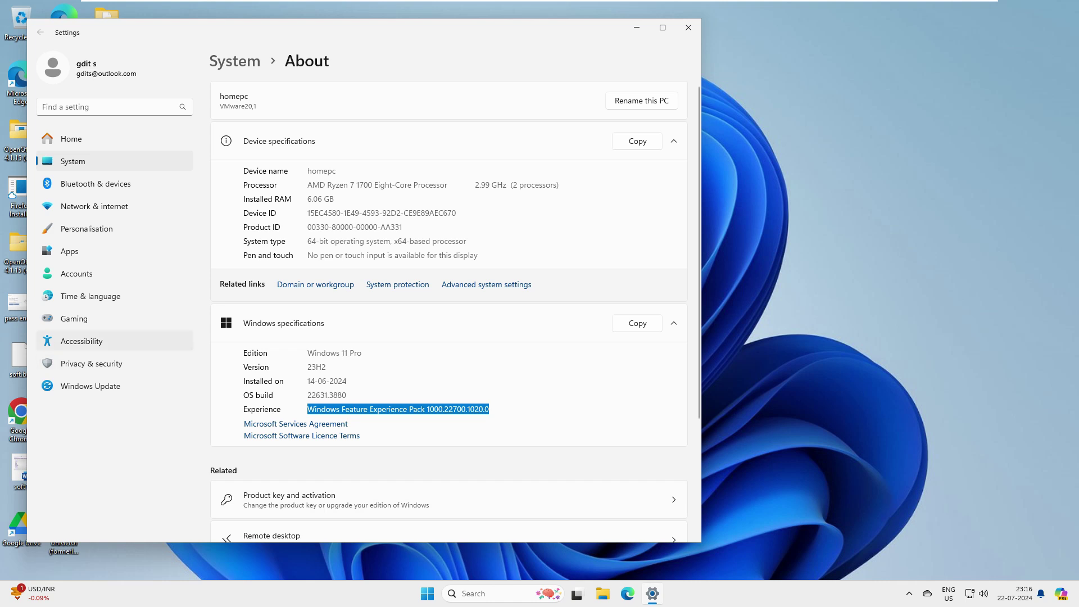
click(91, 364)
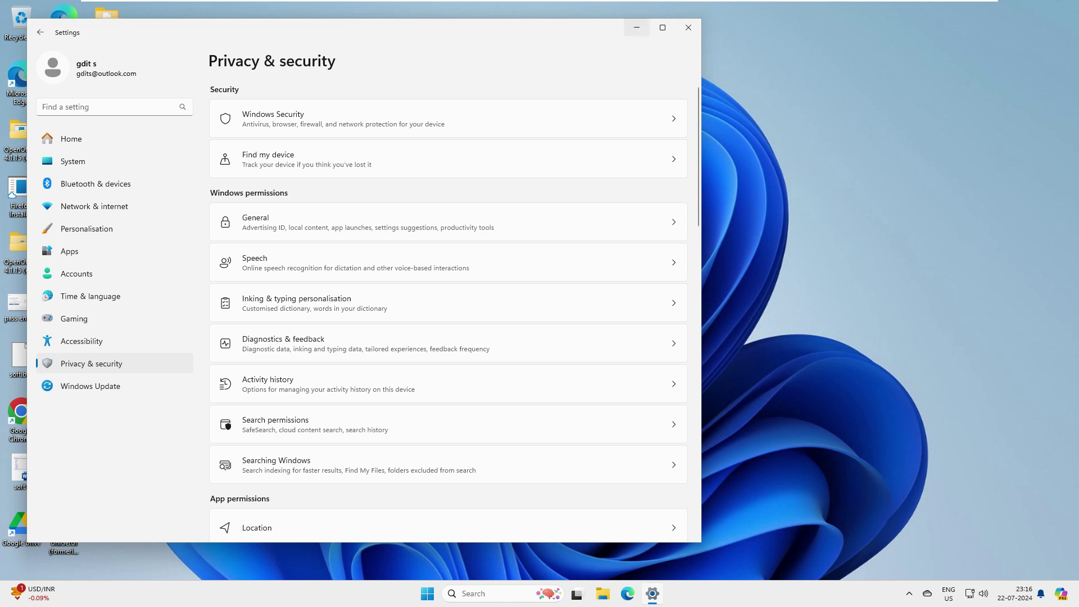
- Show This PC's drives in File Explorer, briefly opening E2B (E:) and returning
click(637, 28)
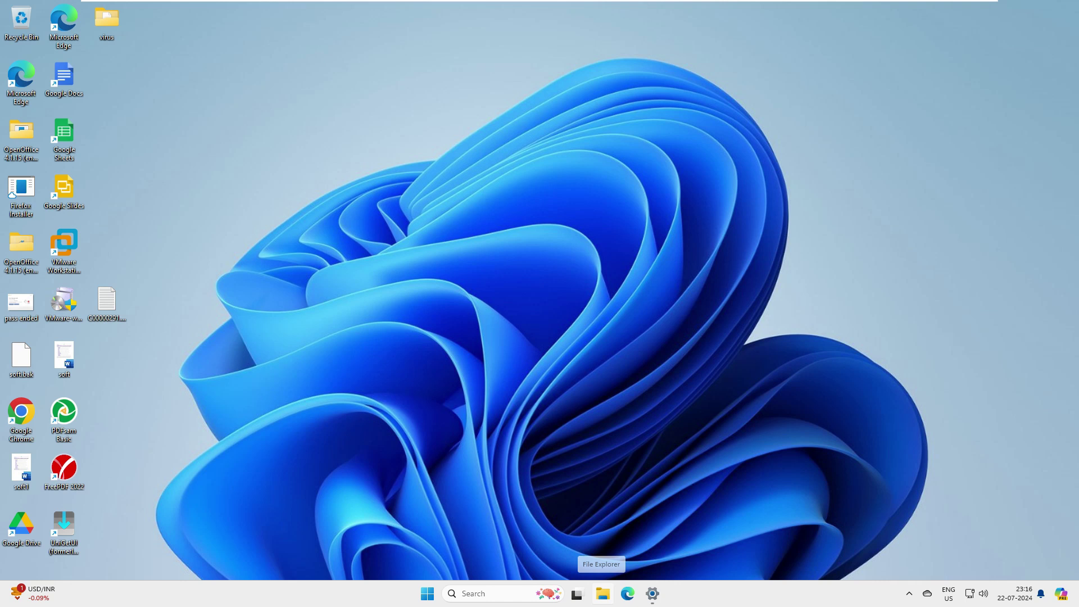
click(602, 593)
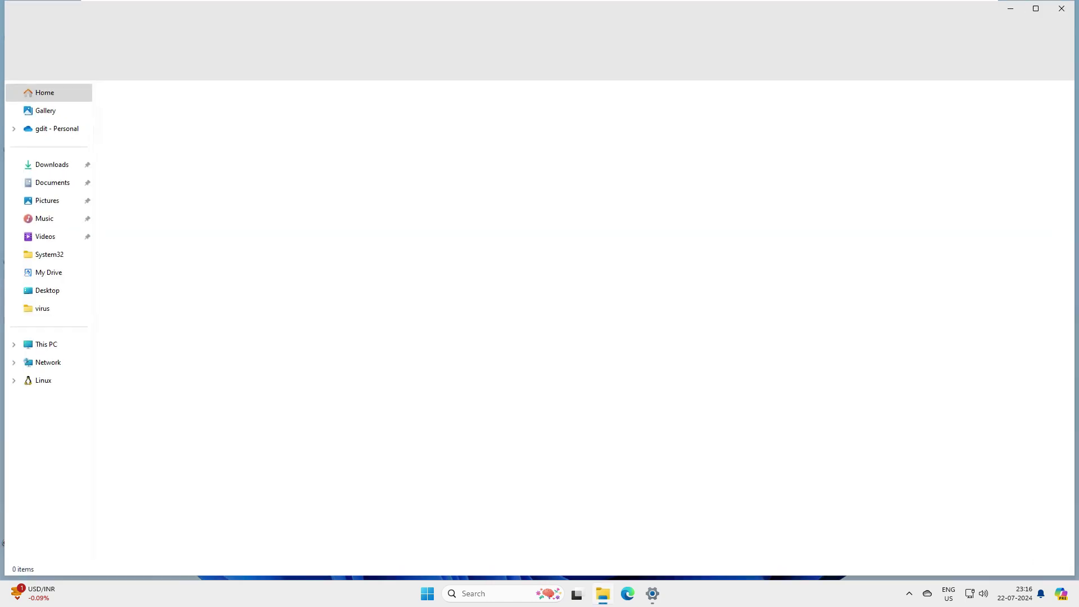
click(46, 344)
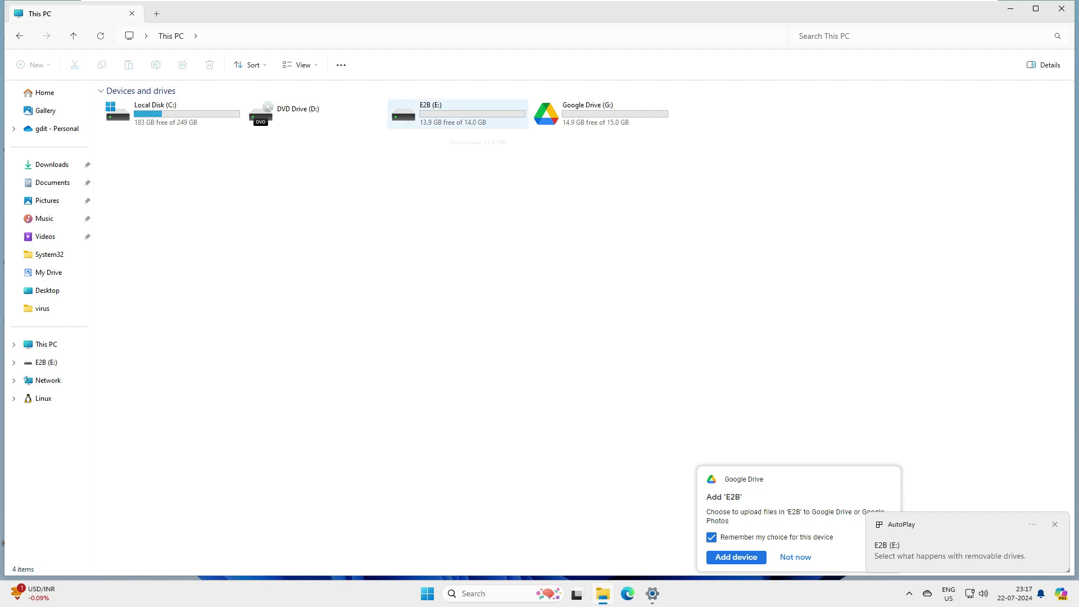
double_click(450, 121)
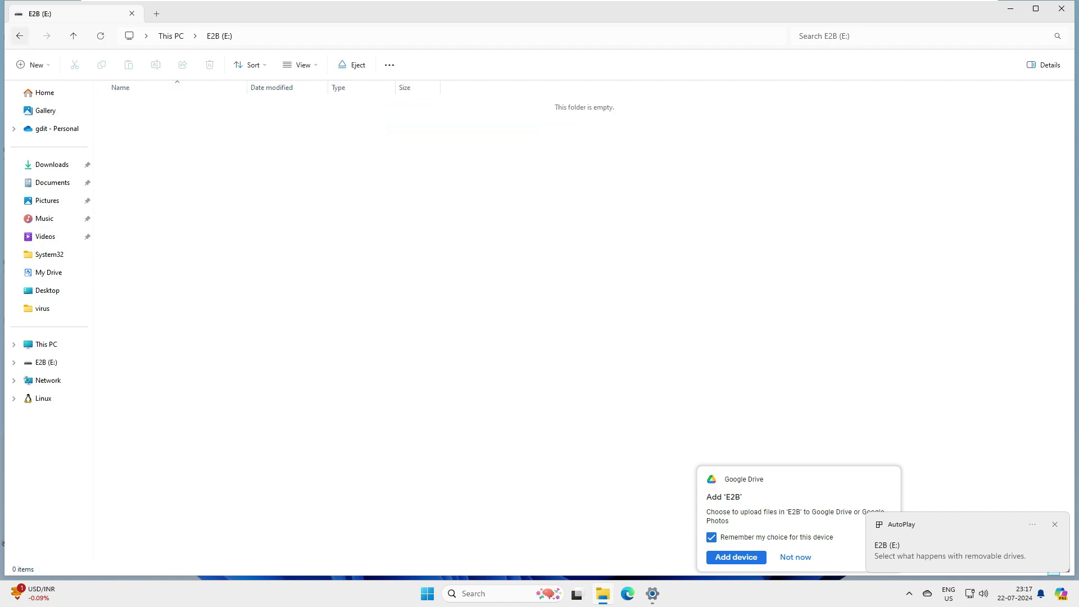
click(19, 36)
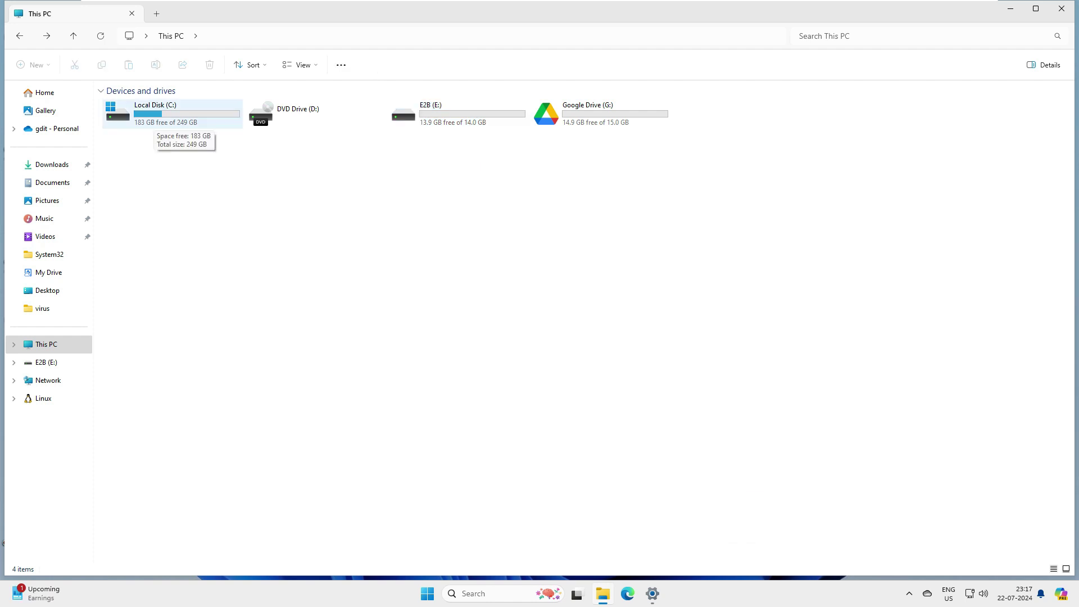
right_click(156, 114)
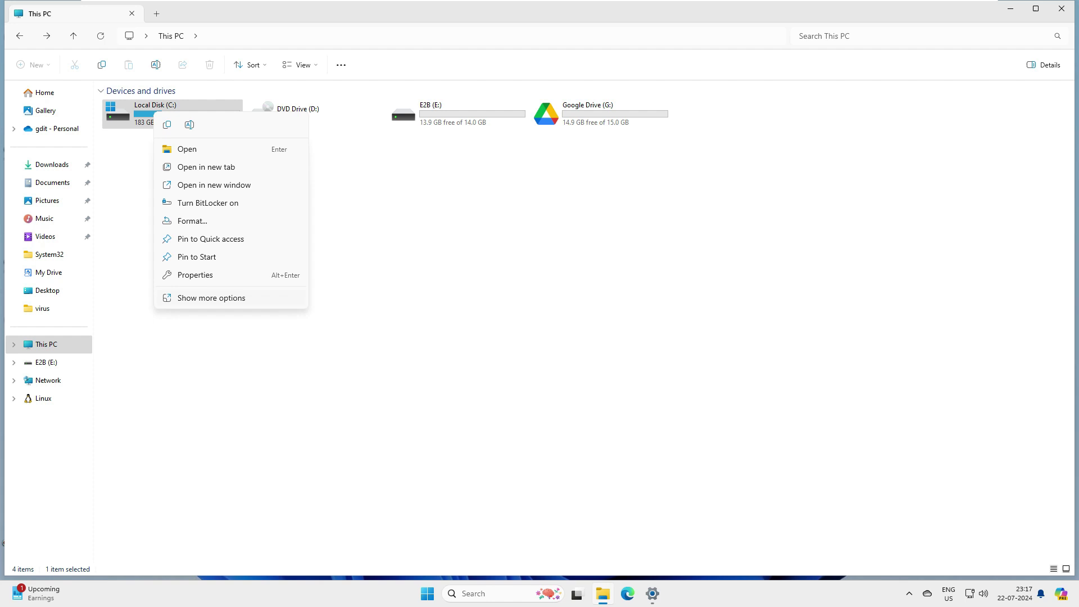
key(Escape)
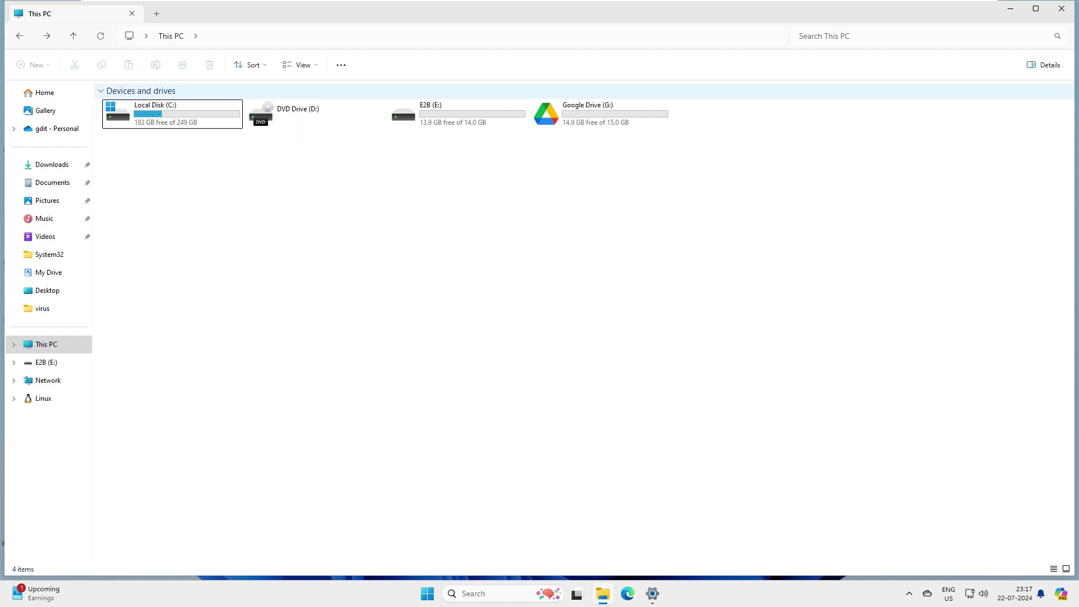
right_click(158, 111)
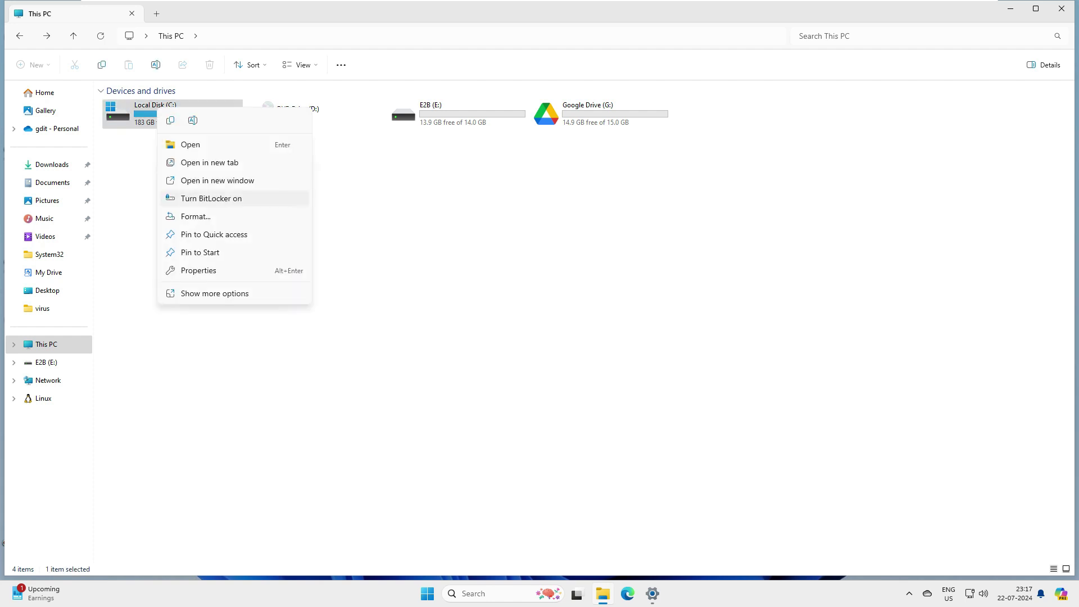
key(Escape)
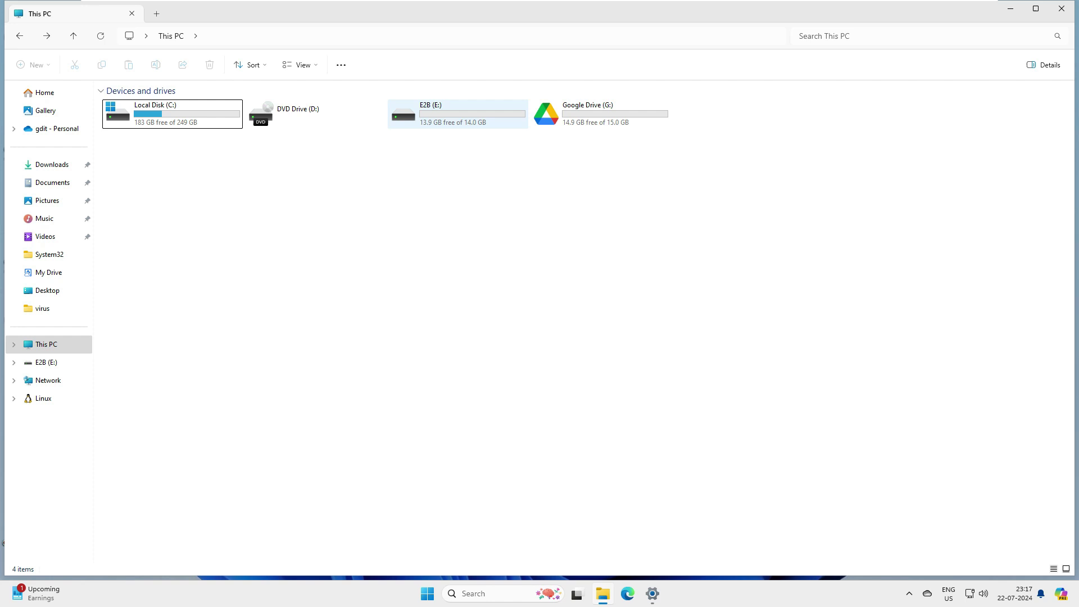
right_click(441, 112)
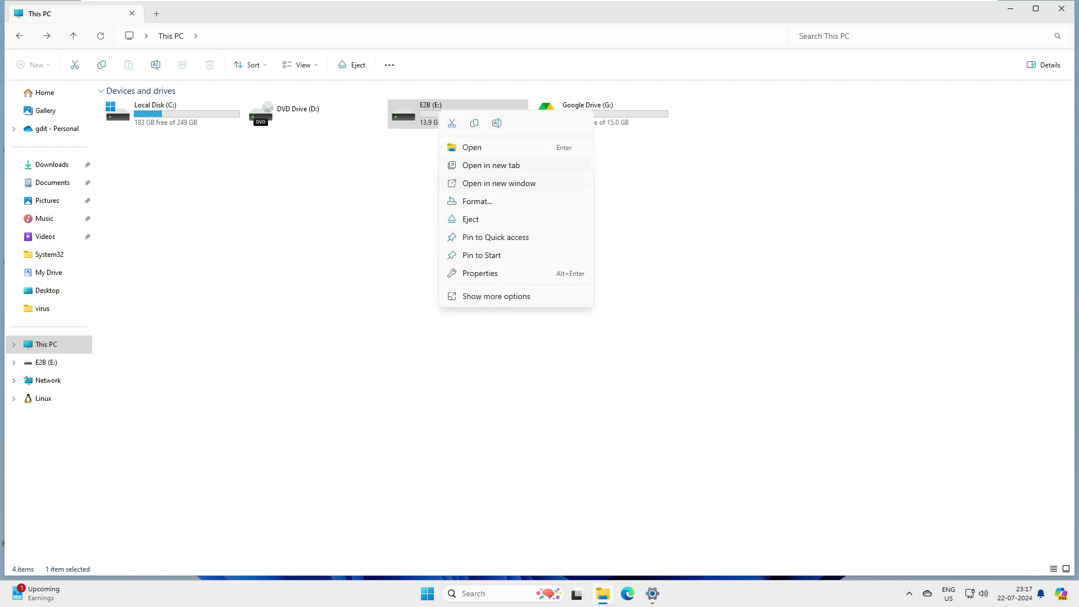
click(496, 297)
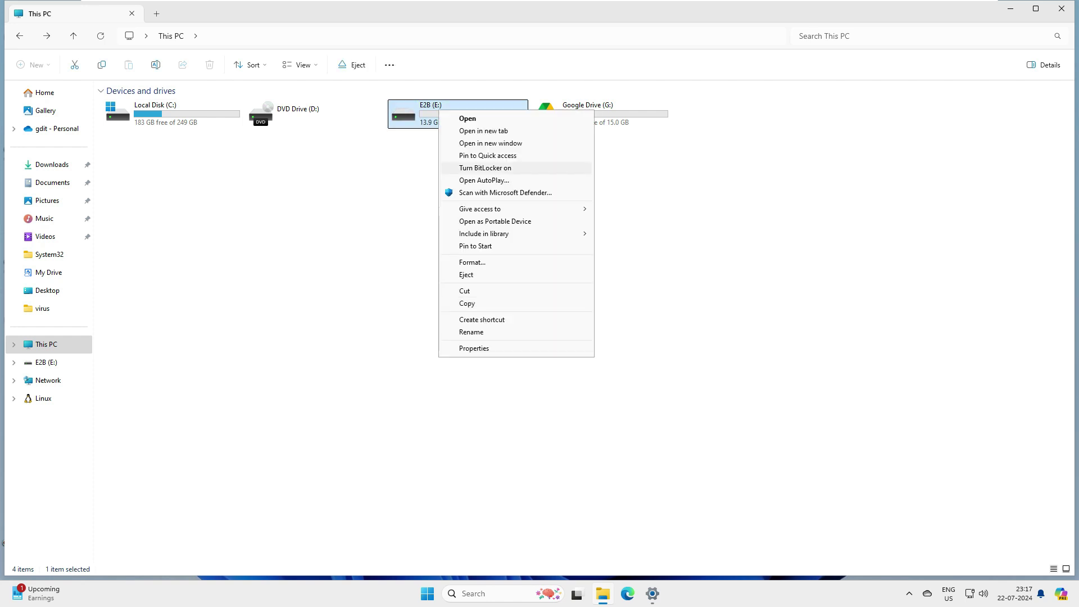
click(485, 168)
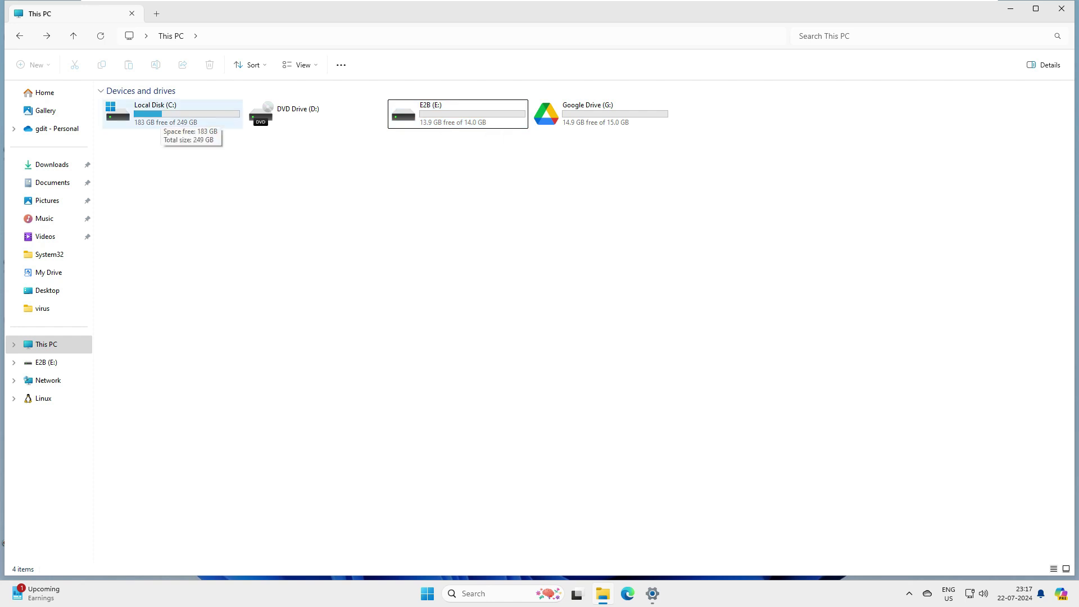
key(super+d)
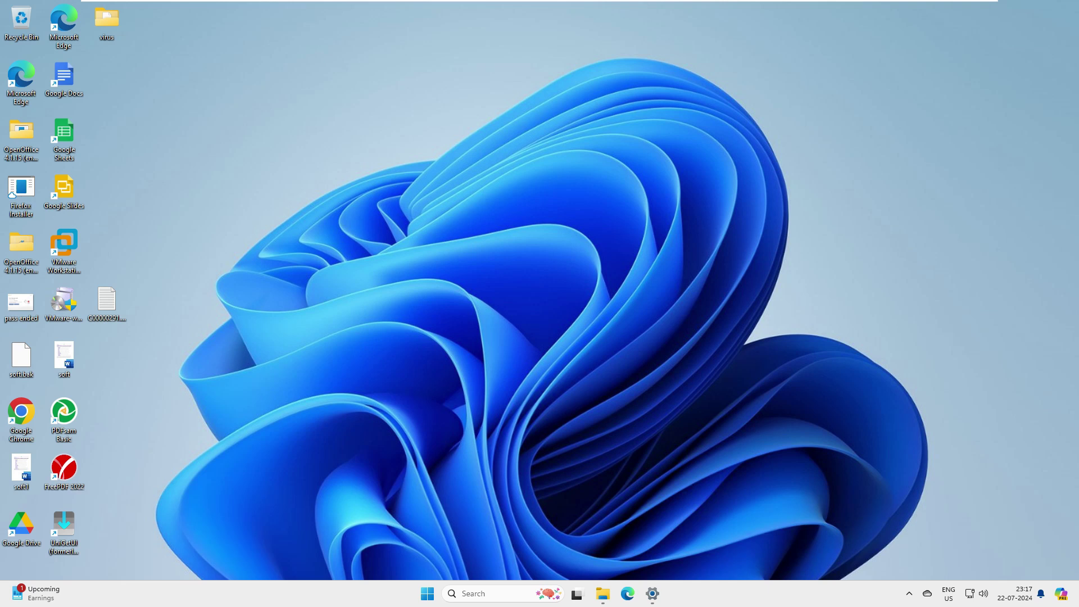
key(super+d)
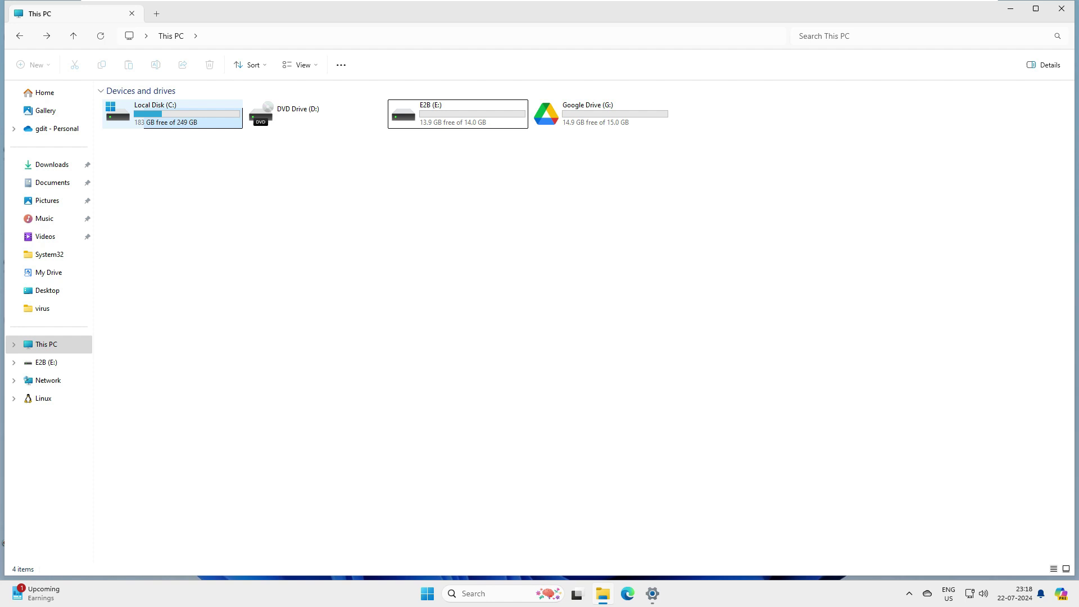
- Turn BitLocker on for Local Disk (C:) from its context menu
right_click(157, 115)
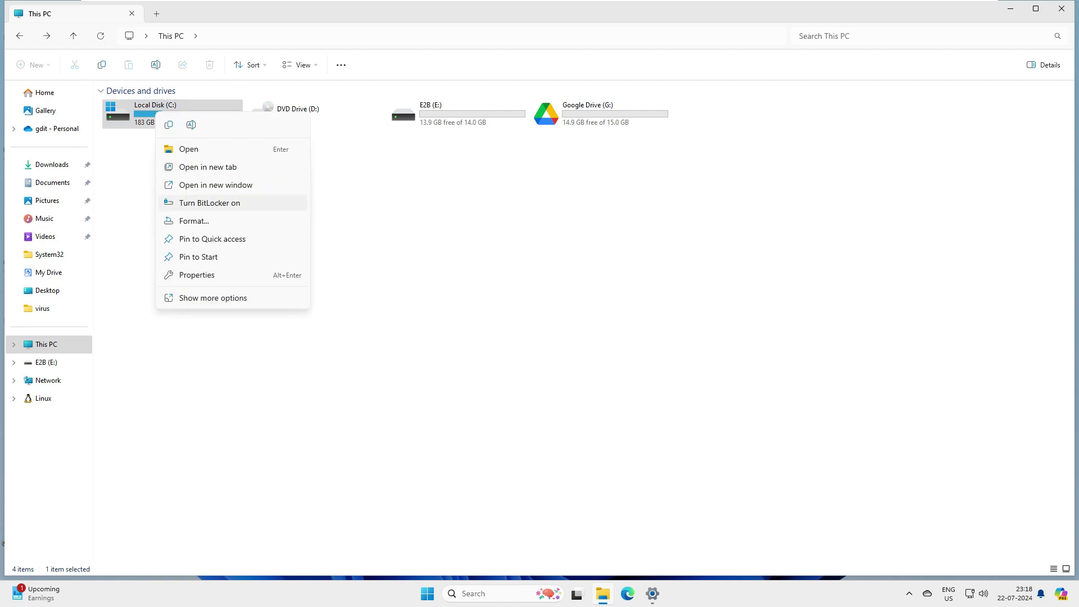
click(210, 202)
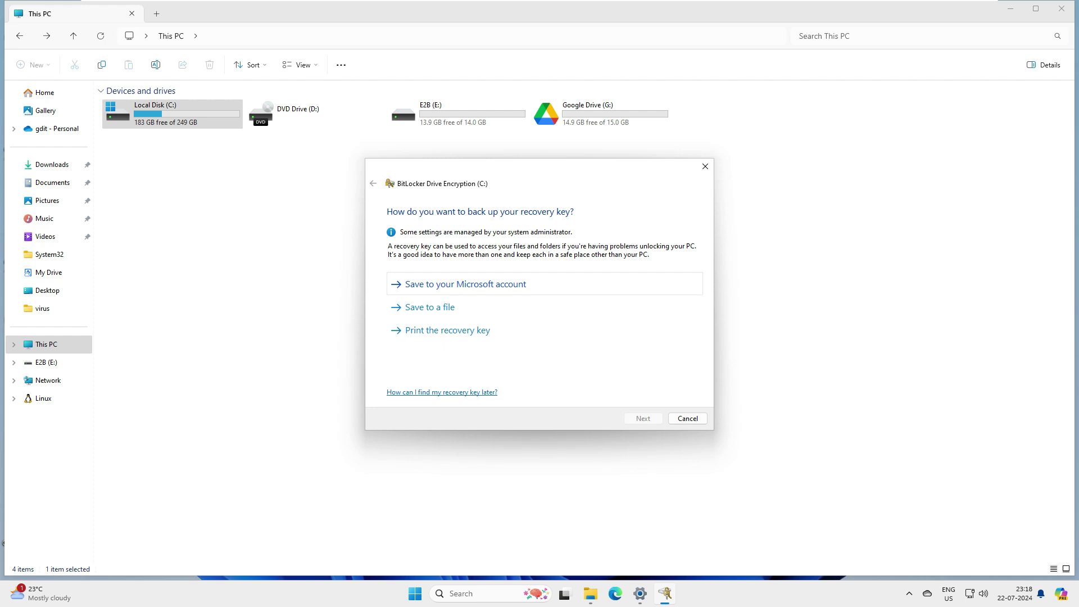
- Back up the recovery key to the Microsoft account and choose to encrypt used disk space only
key(Return)
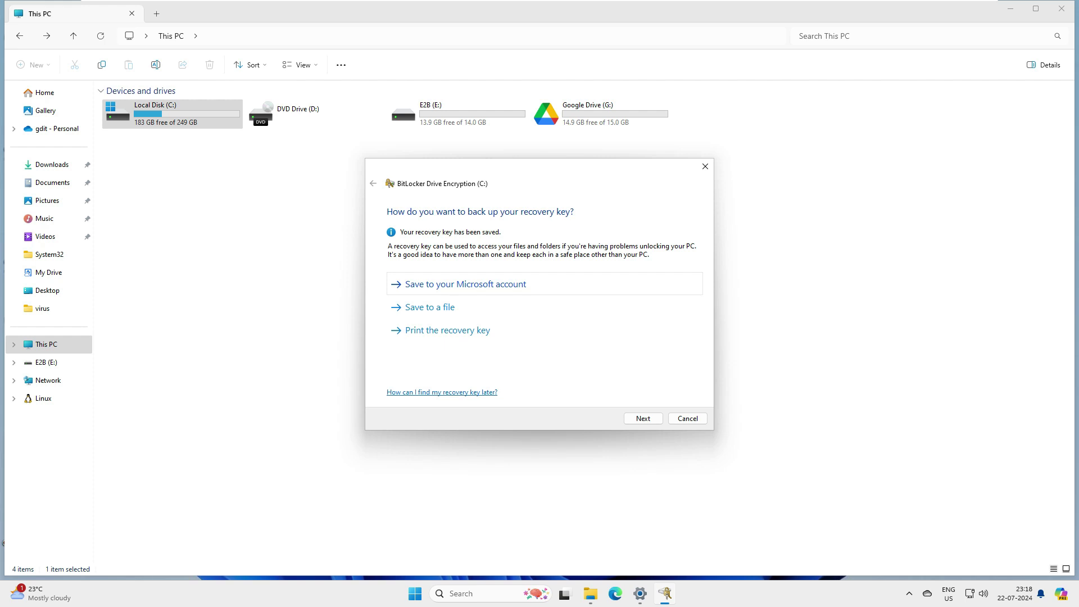
key(Return)
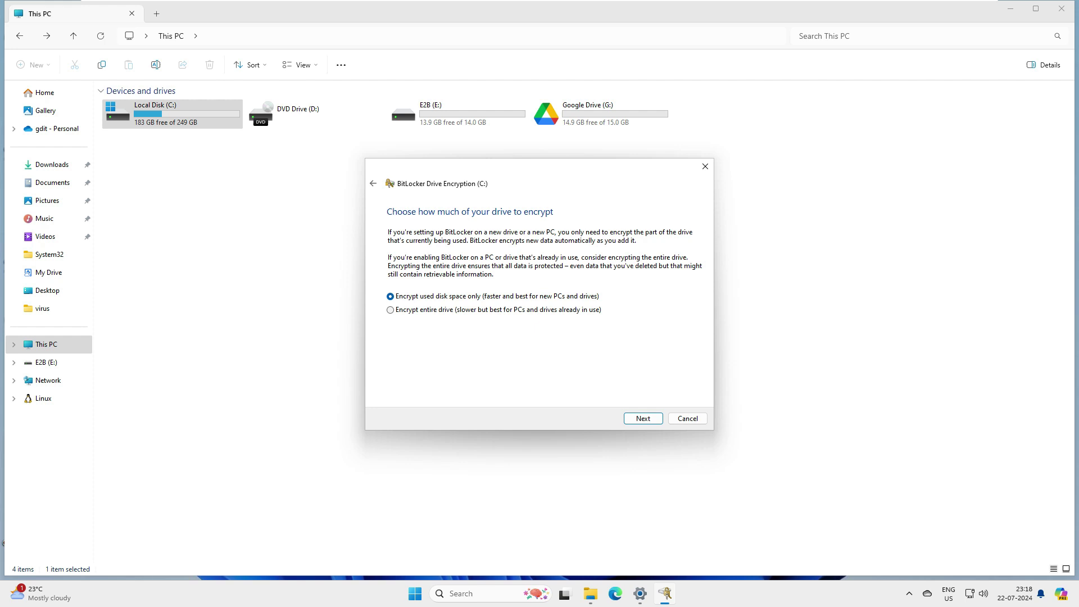
key(Return)
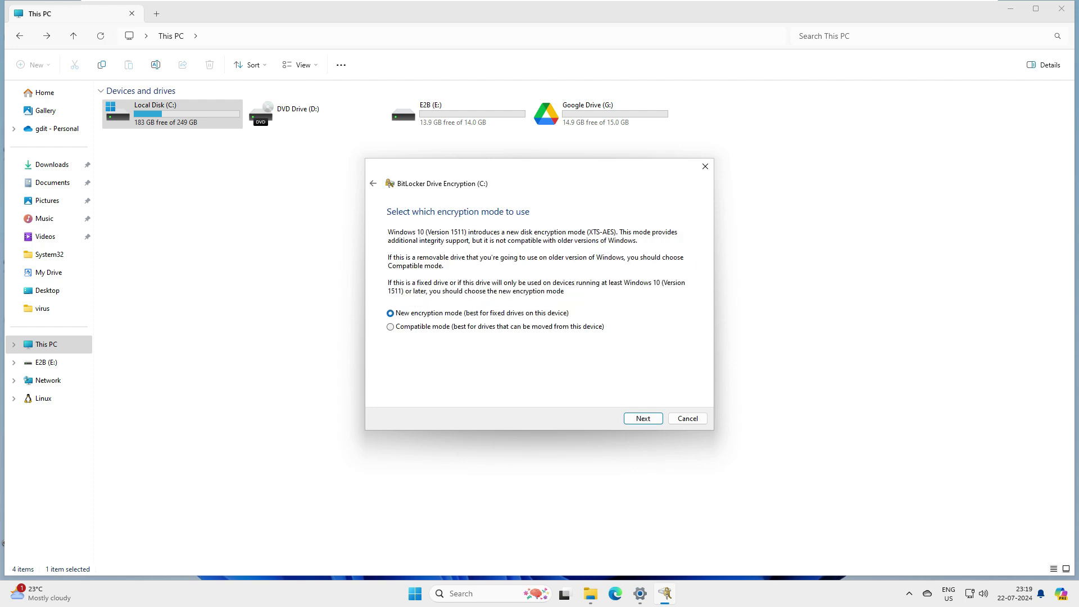
- Use the new encryption mode, enable the BitLocker system check, and start encrypting C:
key(Return)
key(space)
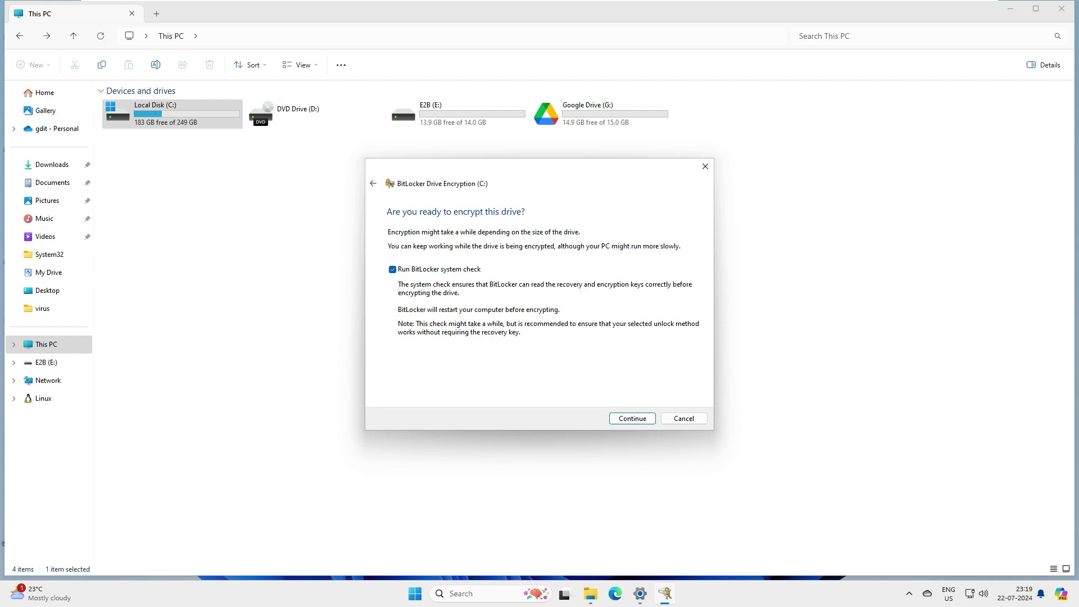
key(Return)
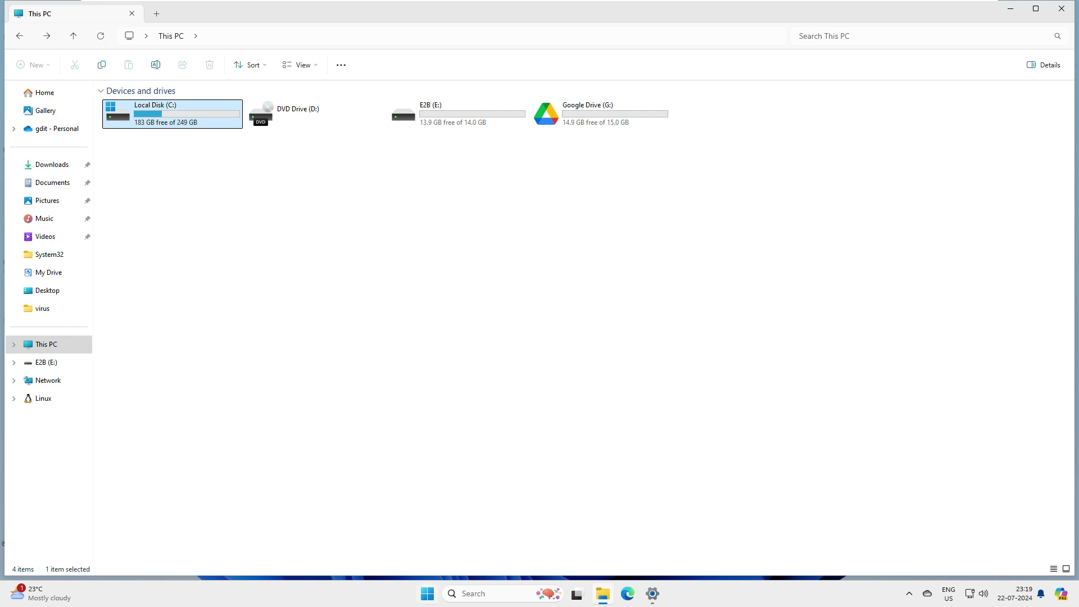
key(super+x)
- Restart the PC, then view This PC to confirm the BitLocker lock on Local Disk (C:)
key(u)
key(Down)
key(Down)
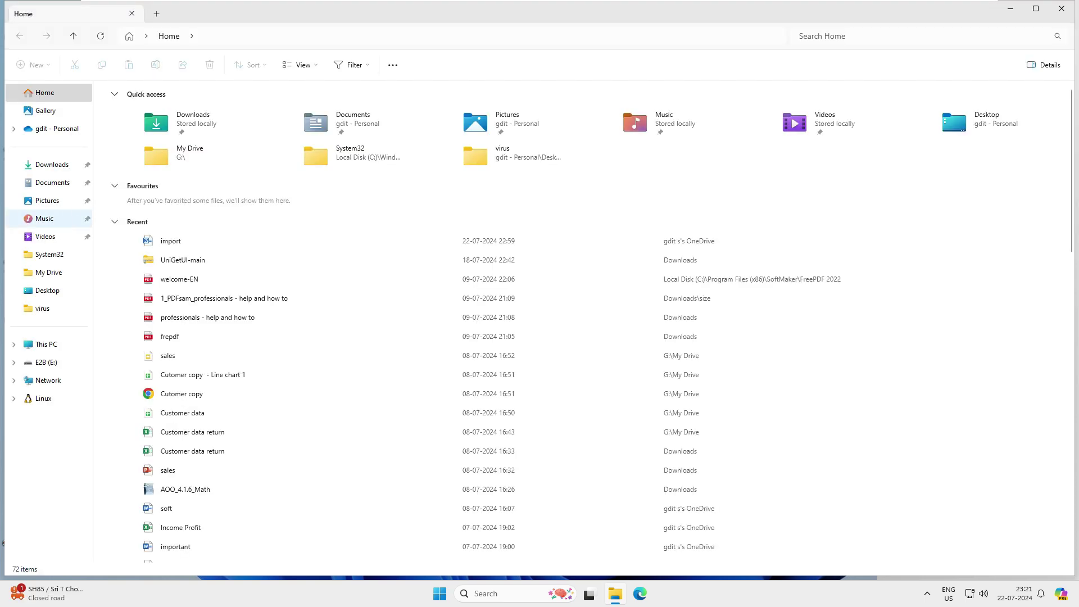
click(47, 344)
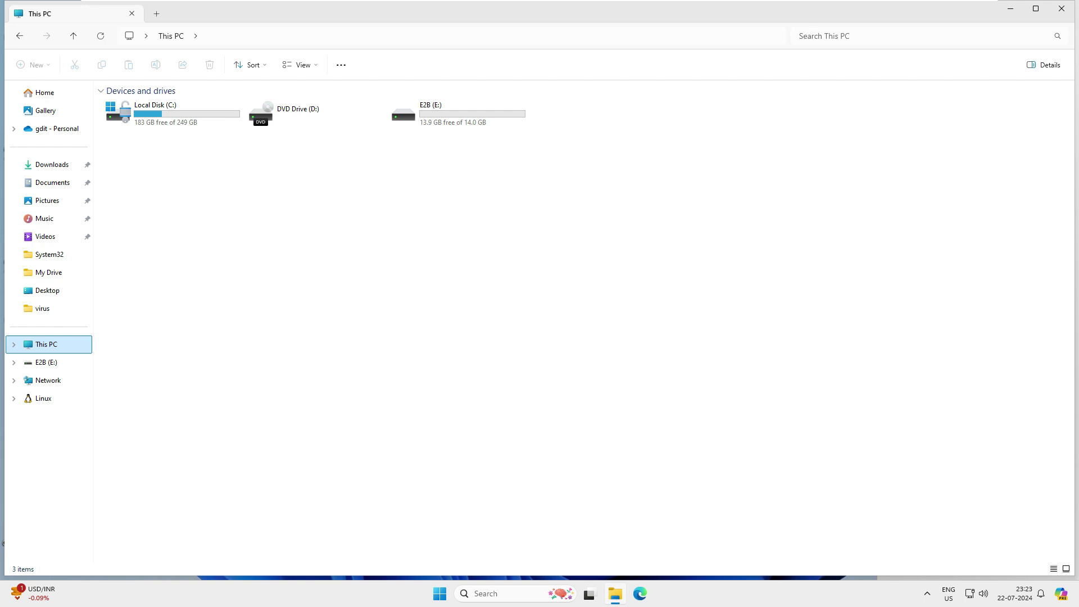
- Launch Chrome and go to the account.microsoft.com/devices/recoverykey address
key(super+d)
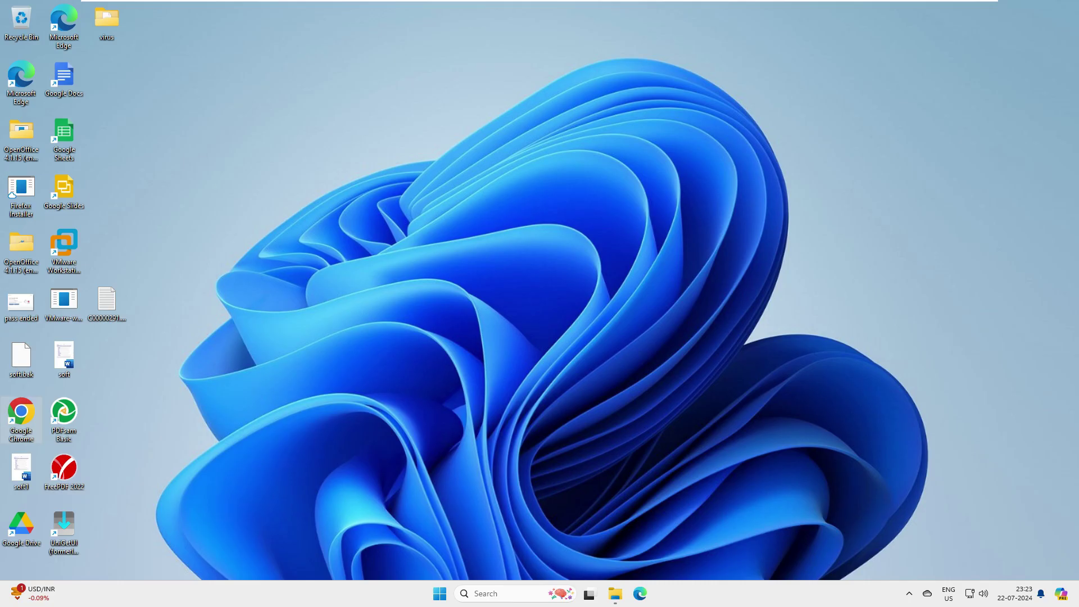
double_click(21, 416)
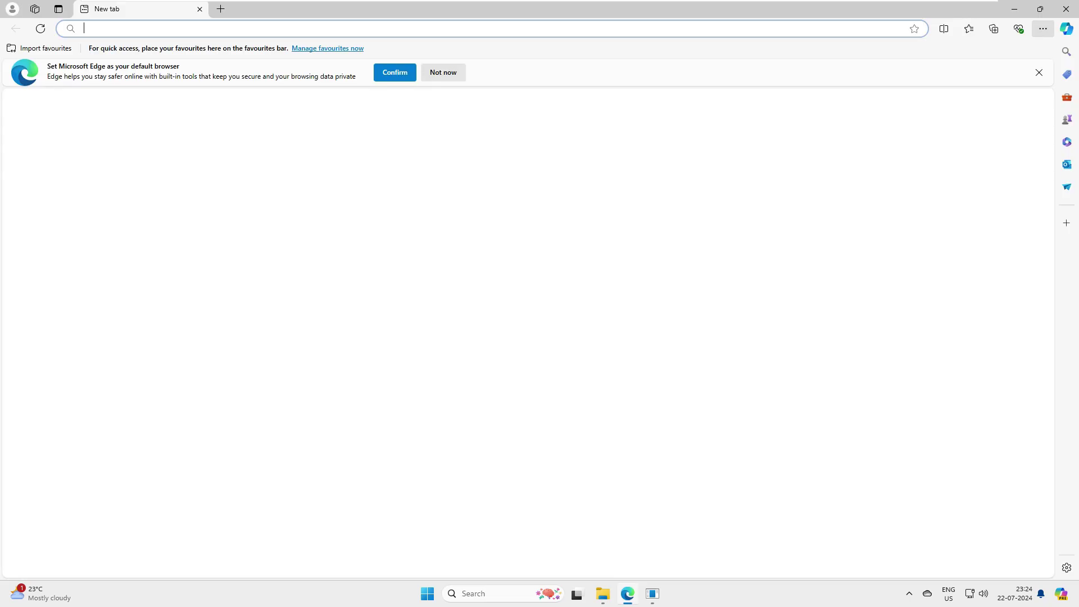
right_click(156, 28)
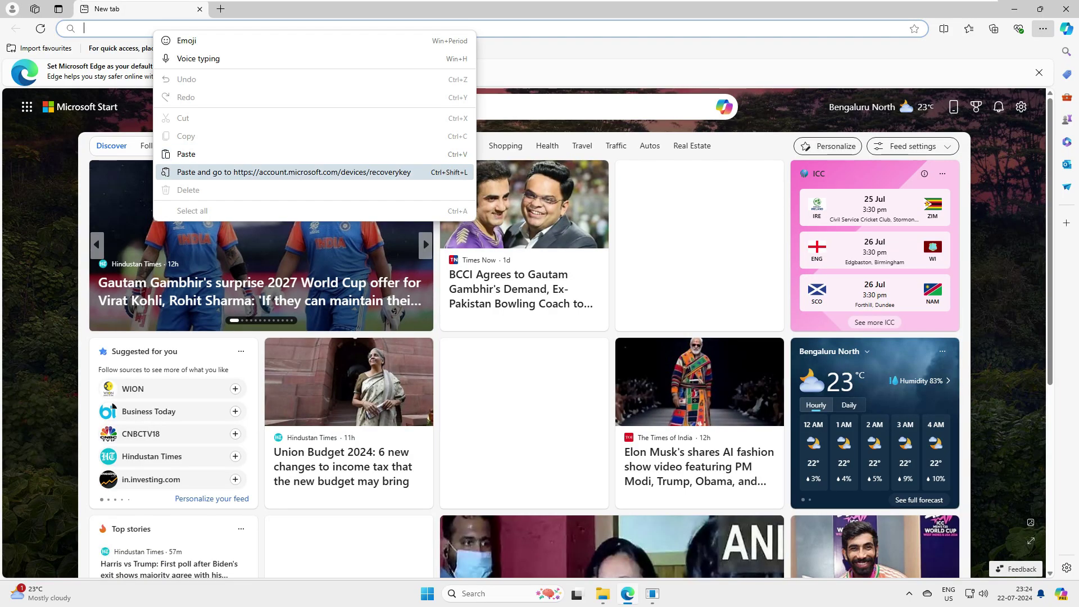
key(Escape)
key(ctrl+v)
key(Return)
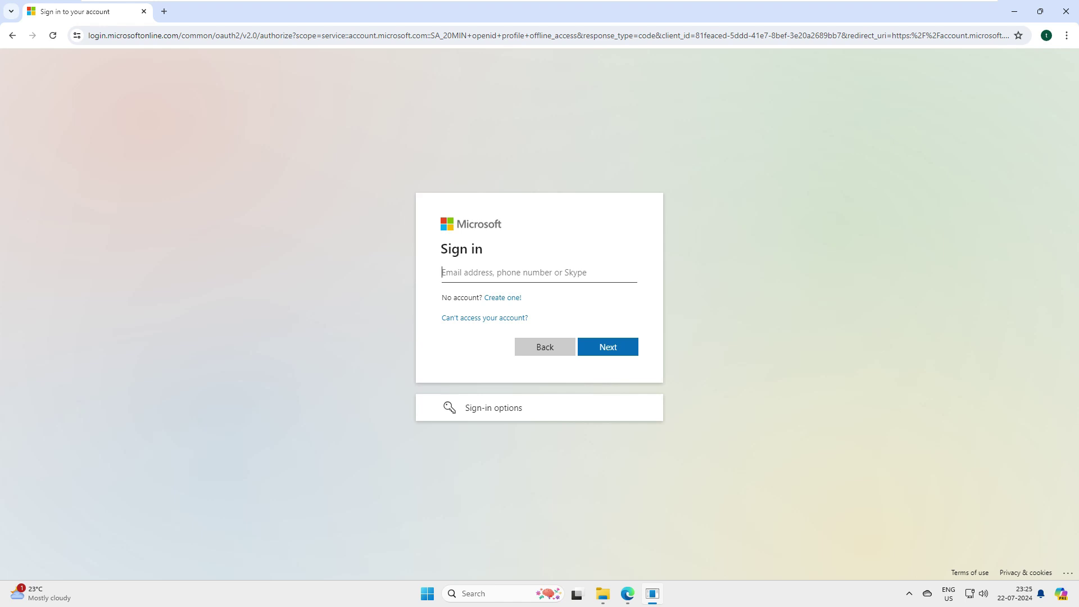
- Sign in to the Microsoft account with the account e-mail and password, declining to save the password
right_click(488, 279)
click(509, 380)
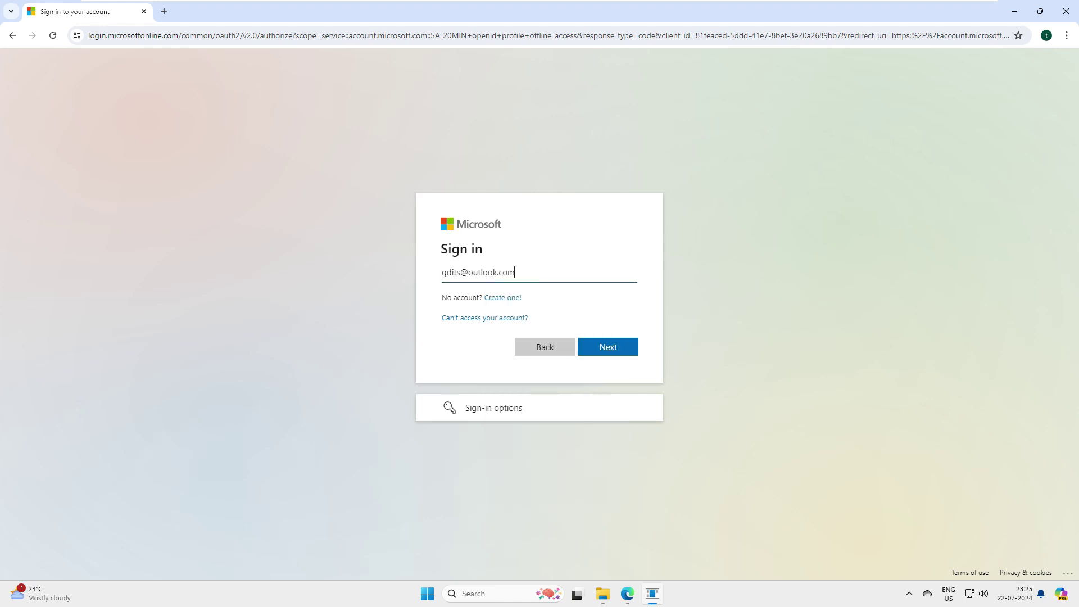
key(Return)
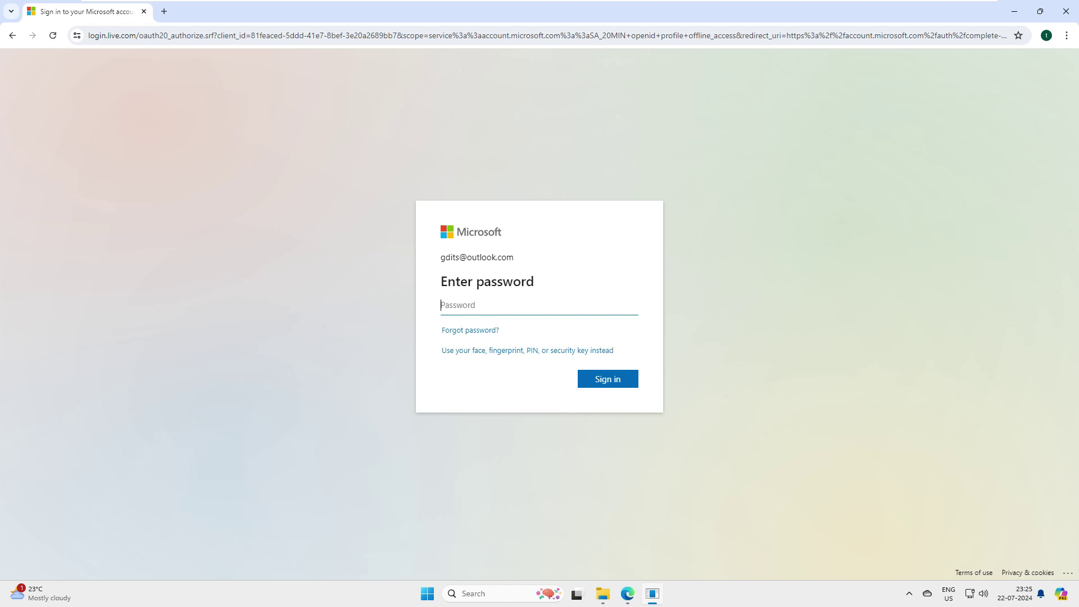
key(ctrl+v)
key(Return)
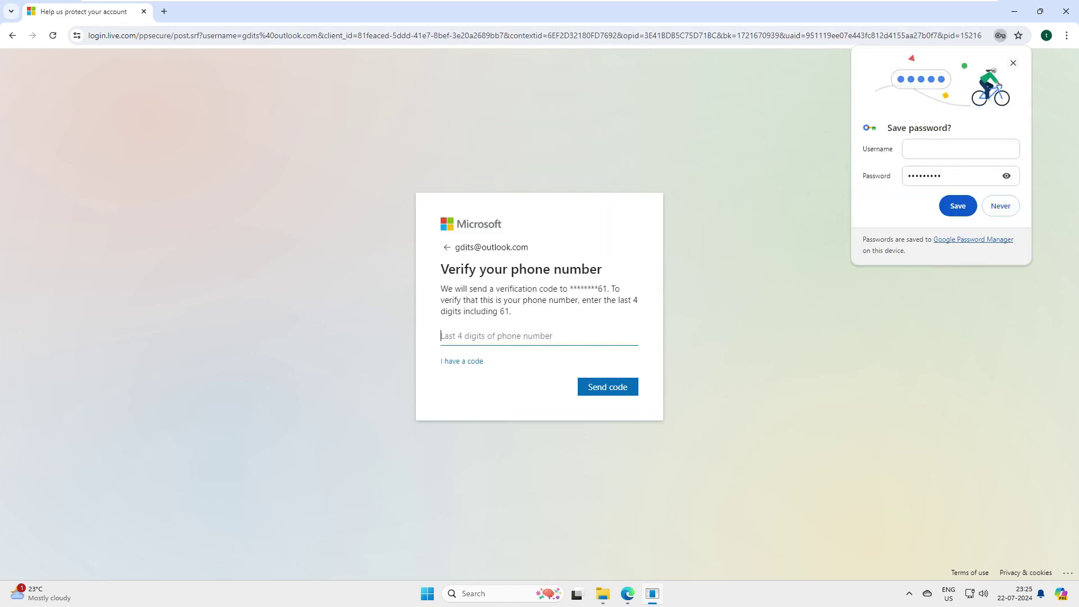
key(Escape)
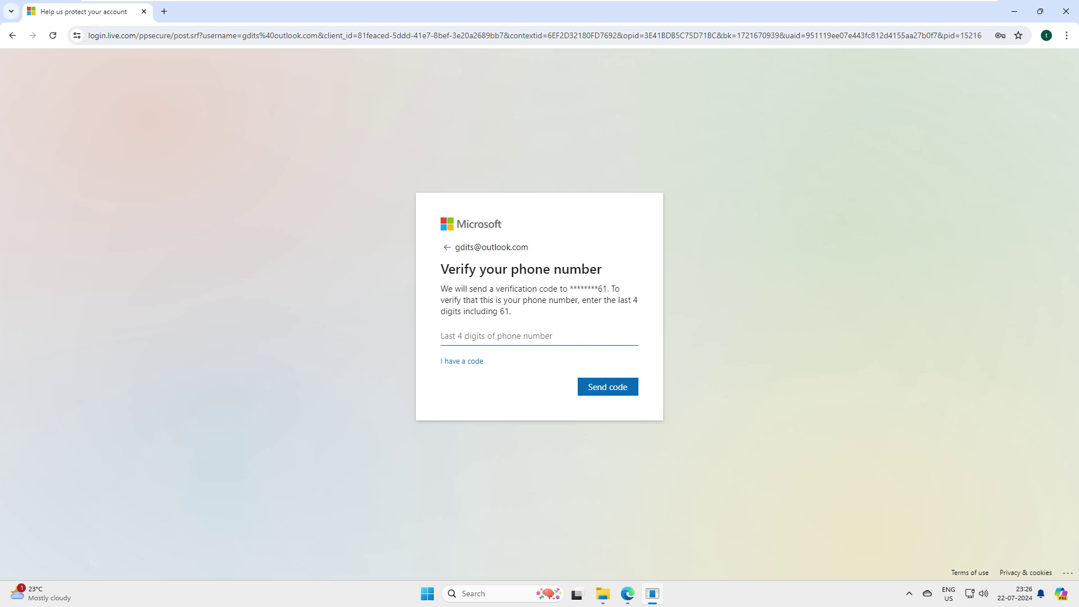
- Confirm the phone number's last four digits and enter the verification code
key(Return)
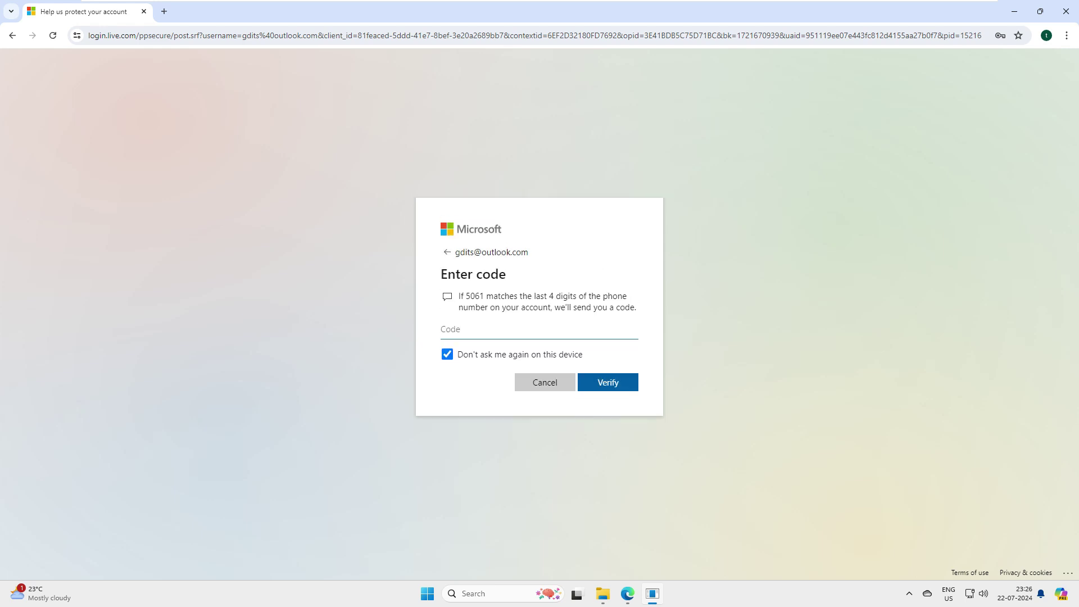
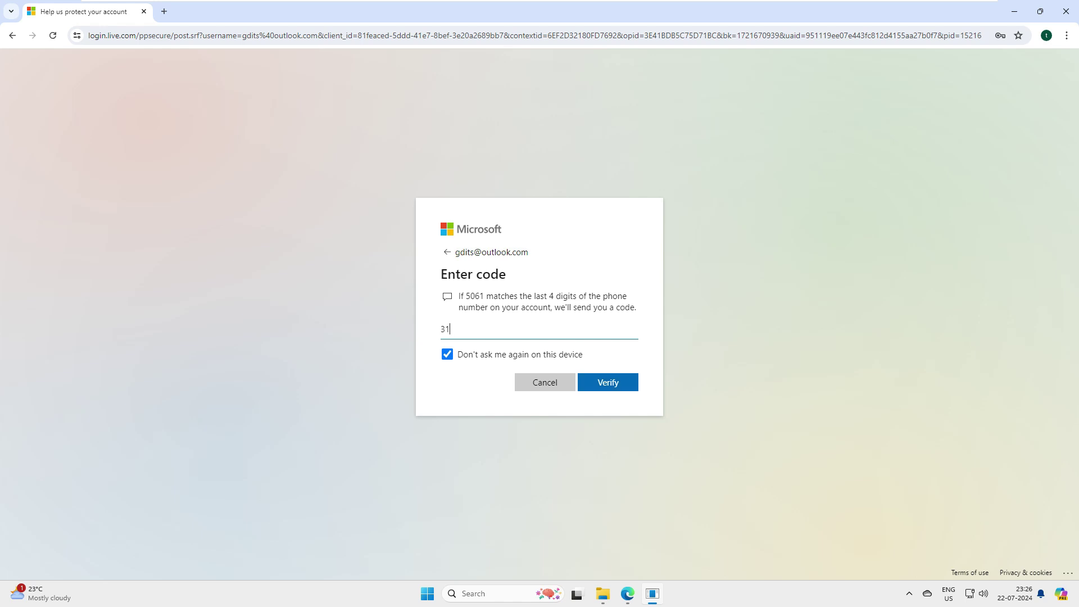
key(Return)
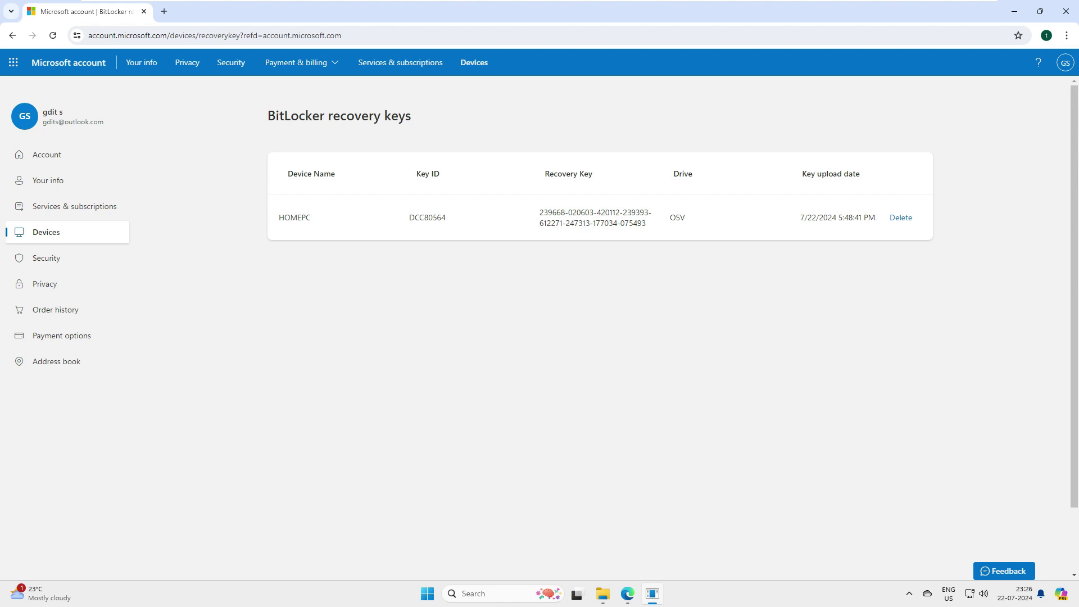
triple_click(562, 212)
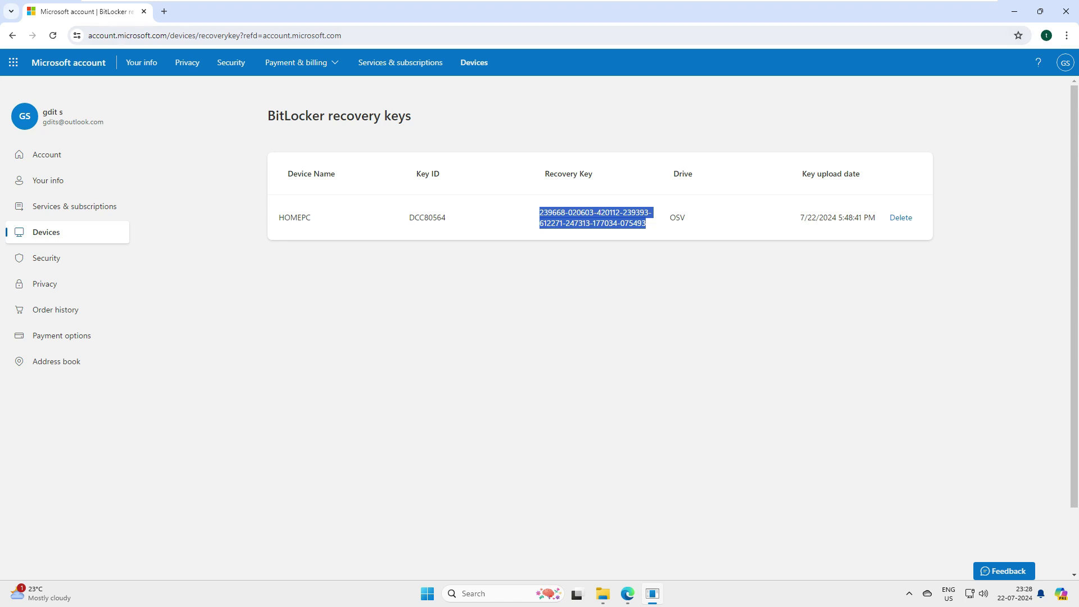
double_click(295, 217)
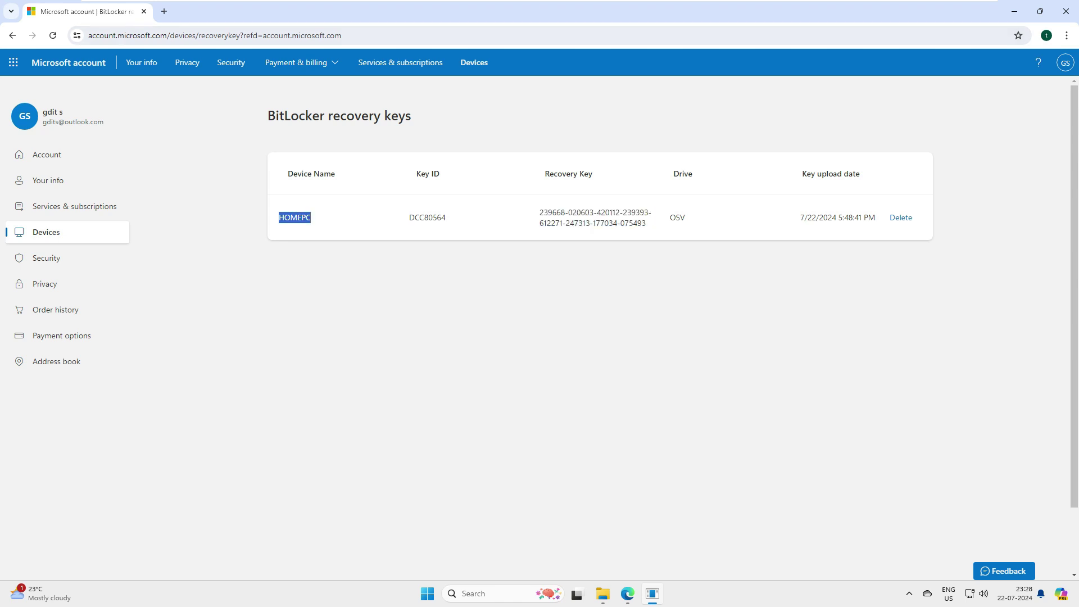
drag(646, 223, 540, 213)
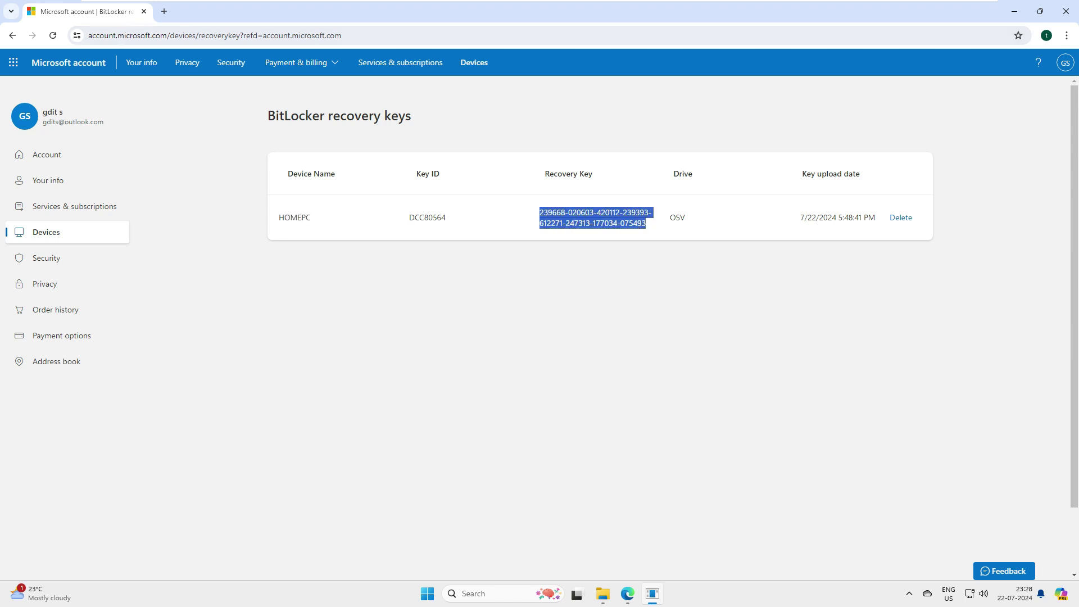
key(alt+Tab)
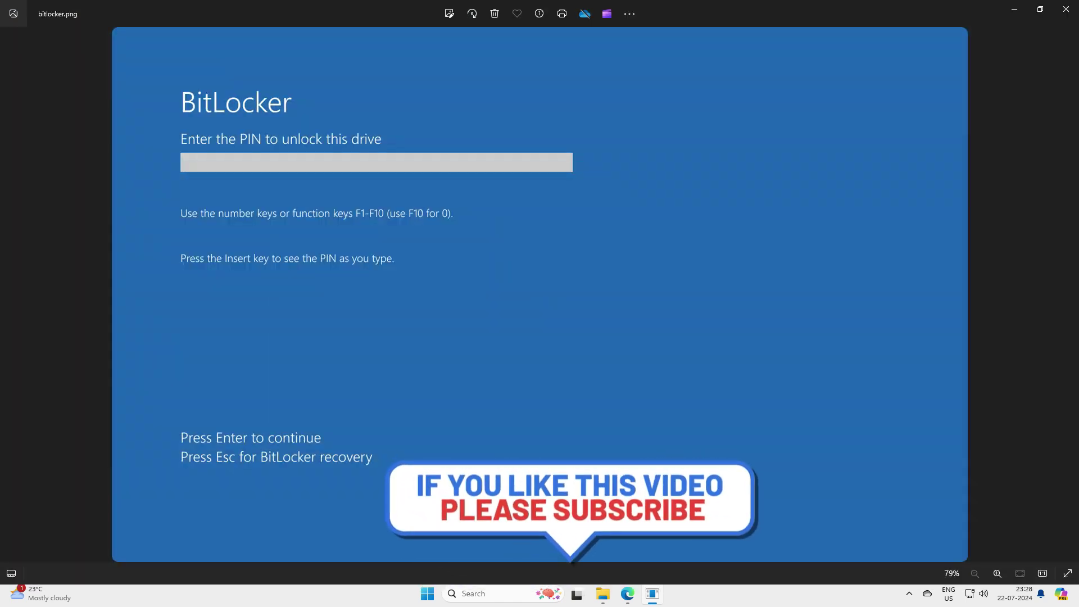
key(alt+Tab)
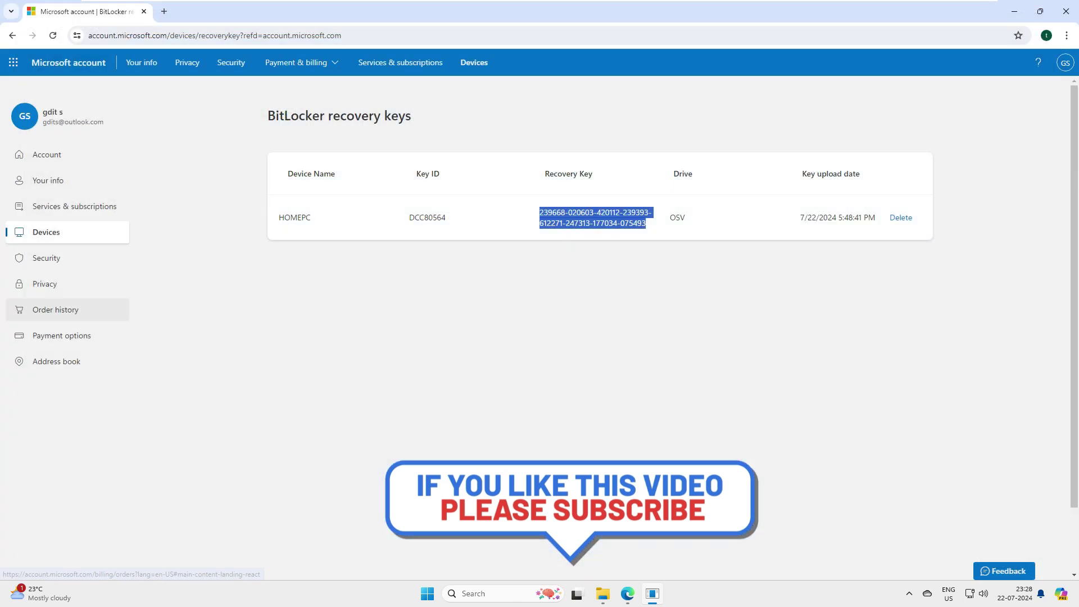